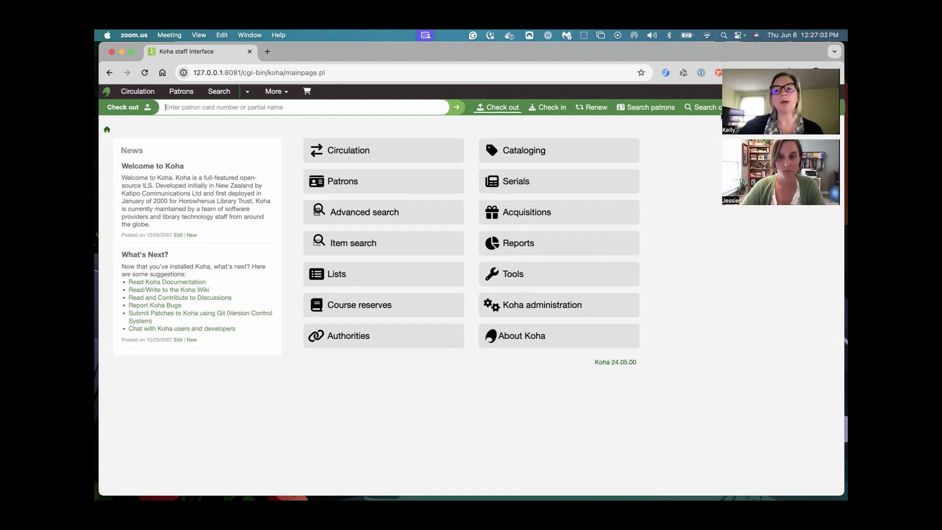
- Run a catalog keyword search for 'tools', returning three records
{"action": "left_click", "coordinate": [707, 111]}
{"action": "left_click", "coordinate": [707, 111]}
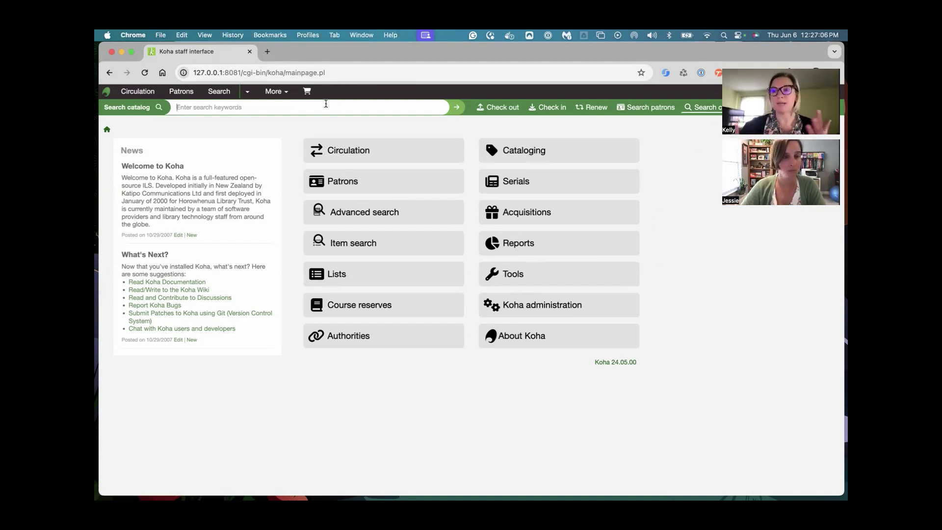
{"action": "type", "text": "tools"}
{"action": "key", "text": "Return"}
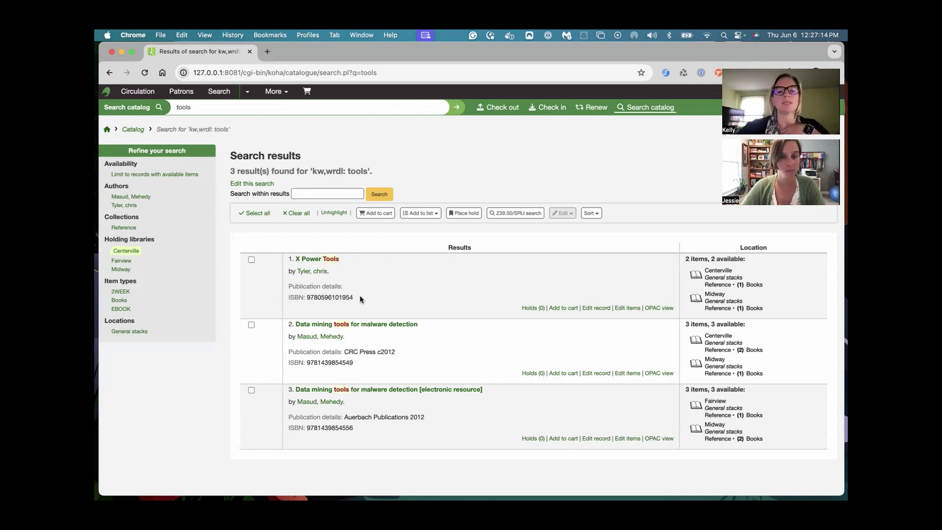
{"action": "left_click", "coordinate": [357, 328]}
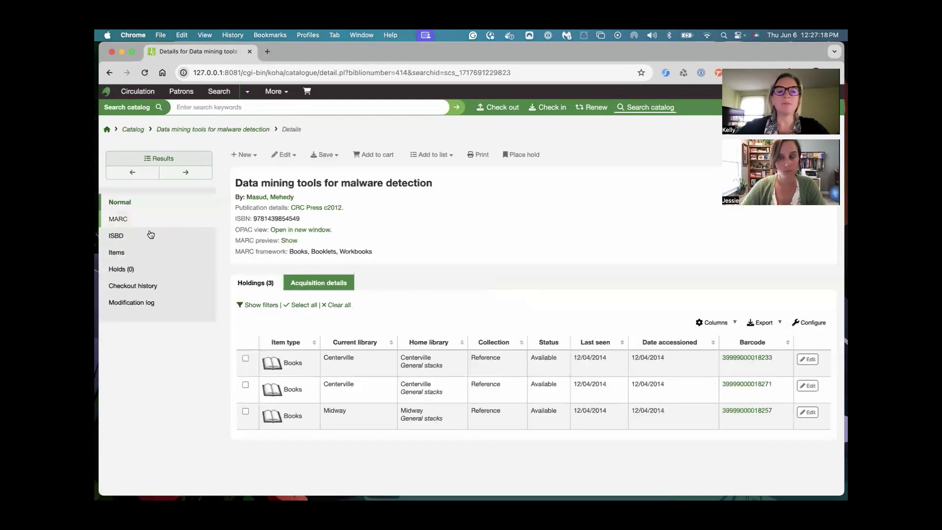
{"action": "left_click", "coordinate": [140, 253]}
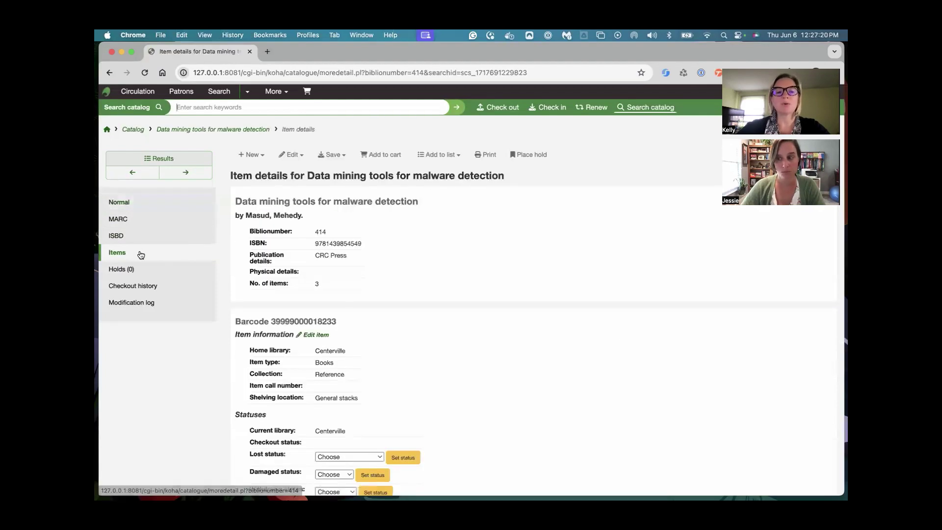
{"action": "scroll", "coordinate": [364, 259], "scroll_direction": "down", "scroll_amount": 5}
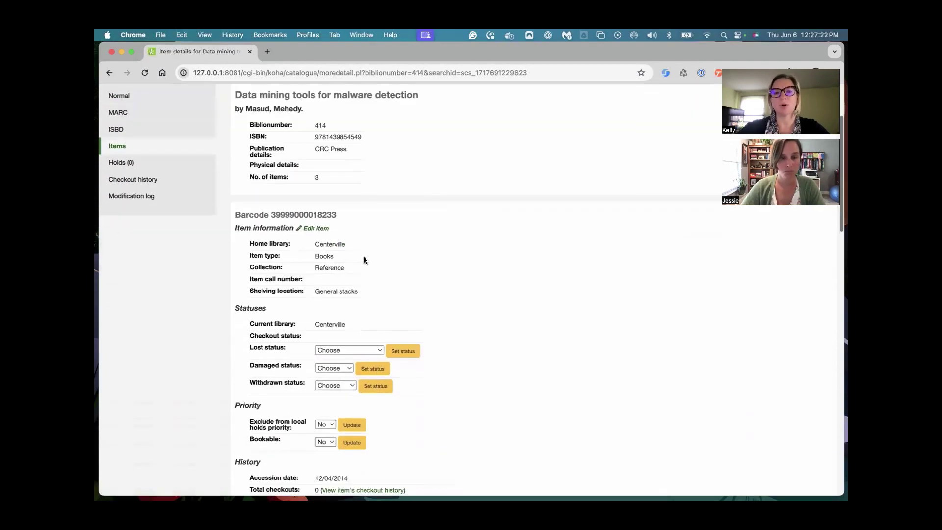
{"action": "scroll", "coordinate": [364, 257], "scroll_direction": "down", "scroll_amount": 5}
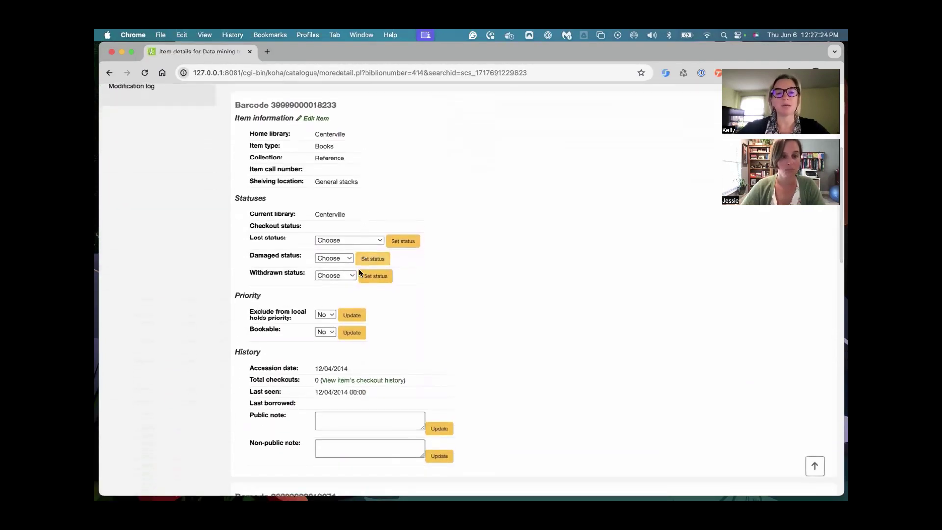
{"action": "mouse_move", "coordinate": [244, 328]}
{"action": "left_mouse_down"}
{"action": "mouse_move", "coordinate": [281, 329]}
{"action": "mouse_move", "coordinate": [242, 330]}
{"action": "left_mouse_up"}
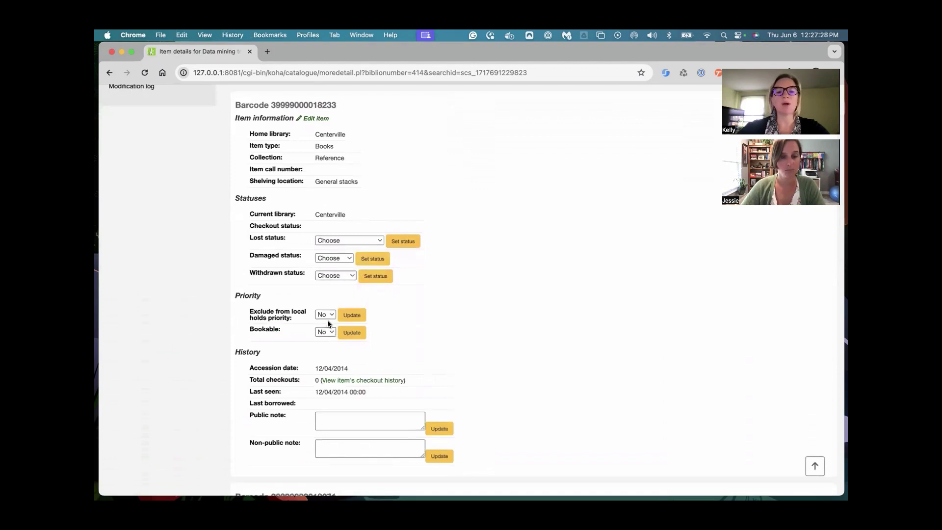
{"action": "left_click", "coordinate": [352, 333]}
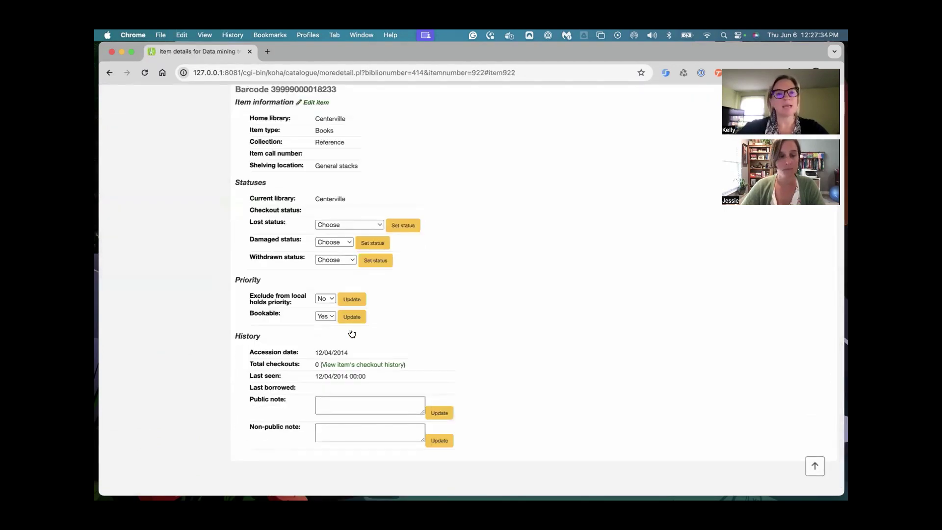
{"action": "scroll", "coordinate": [352, 334], "scroll_direction": "up", "scroll_amount": 5}
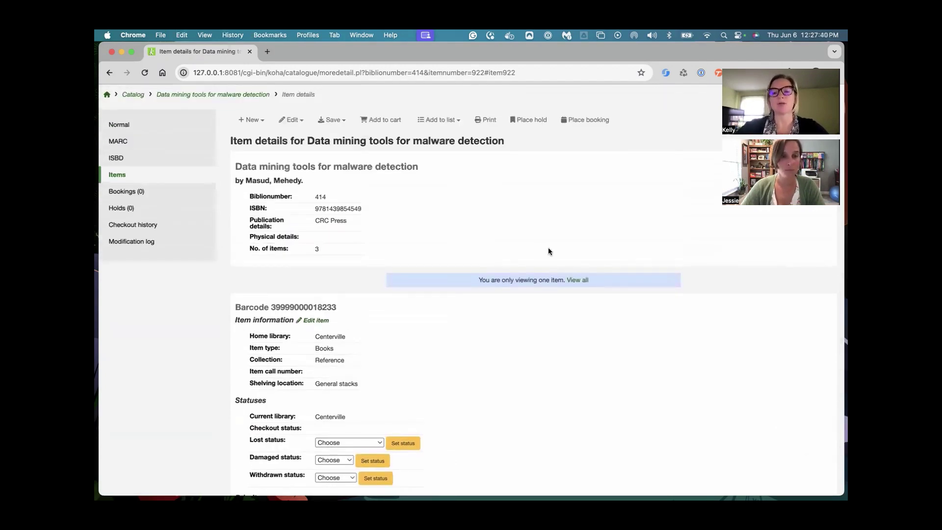
{"action": "left_click", "coordinate": [579, 280]}
{"action": "scroll", "coordinate": [583, 285], "scroll_direction": "down", "scroll_amount": 8}
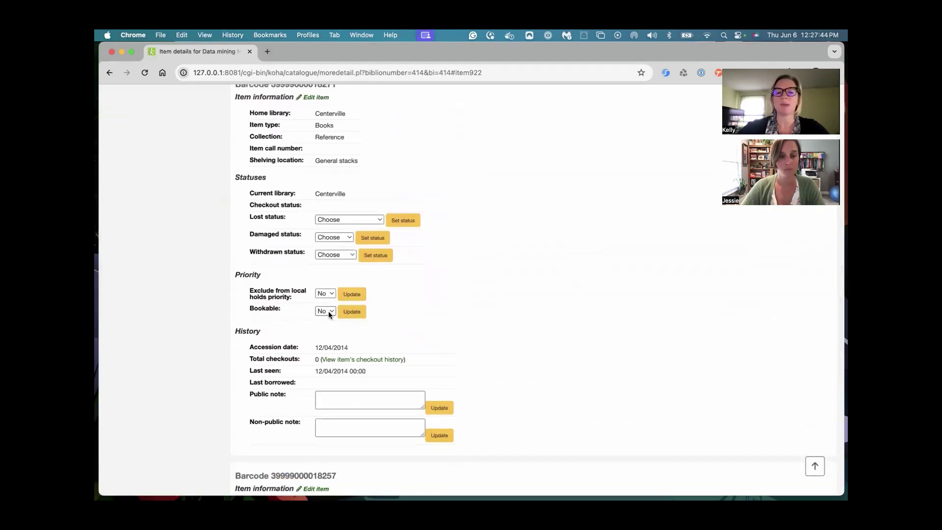
{"action": "left_click", "coordinate": [325, 311]}
{"action": "left_click", "coordinate": [325, 320]}
{"action": "left_click", "coordinate": [351, 311]}
{"action": "scroll", "coordinate": [506, 239], "scroll_direction": "up", "scroll_amount": 5}
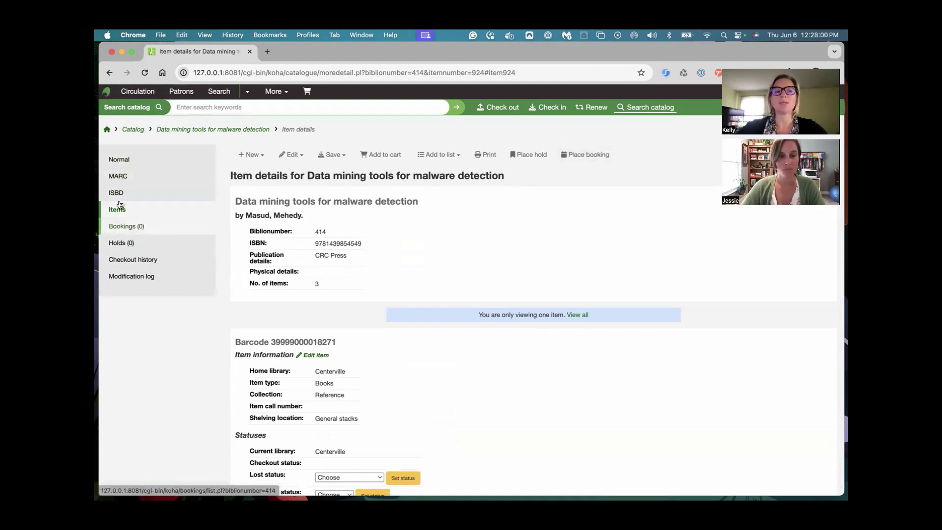
- Return to the record's Normal view and go to its Bookings (0) page
{"action": "left_click", "coordinate": [120, 160]}
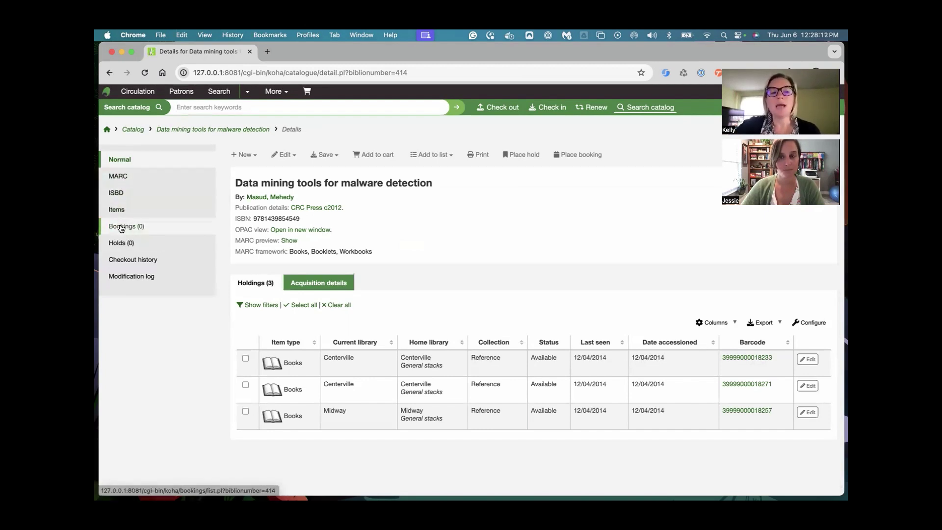
{"action": "left_click", "coordinate": [127, 229]}
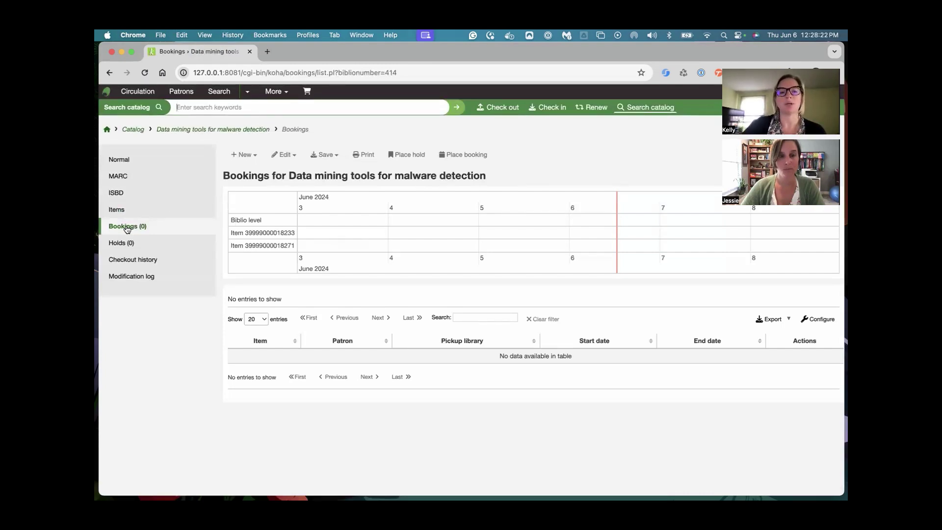
- Start a new booking, selecting the patron by search and Fairfield as pickup location
{"action": "left_click", "coordinate": [468, 157]}
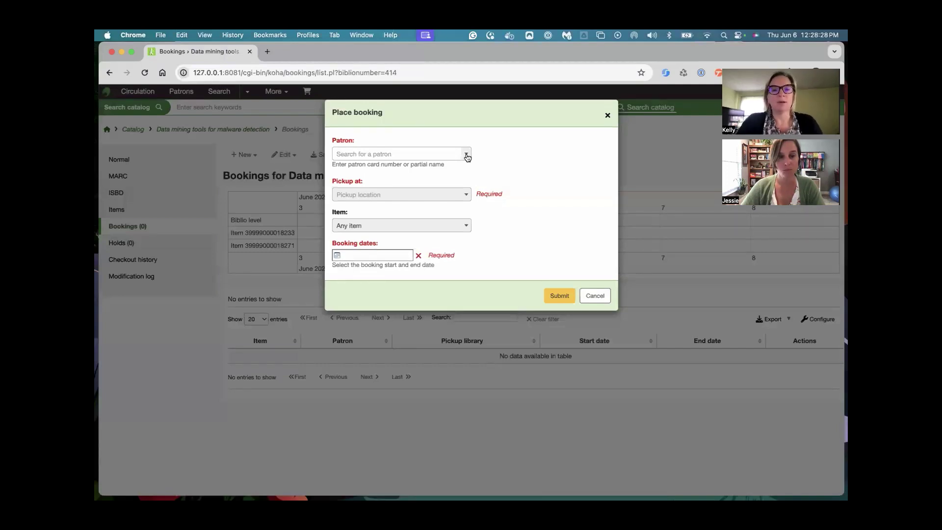
{"action": "left_click", "coordinate": [422, 155]}
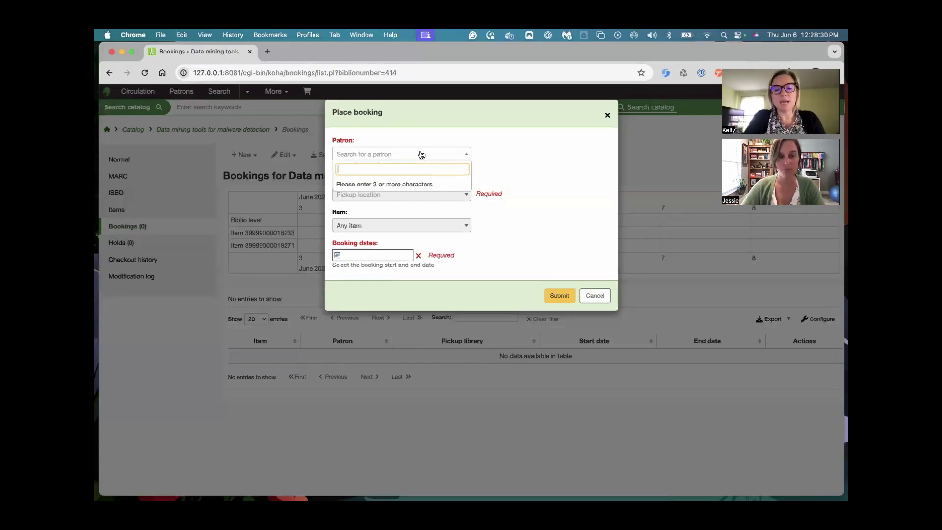
{"action": "type", "text": "henry"}
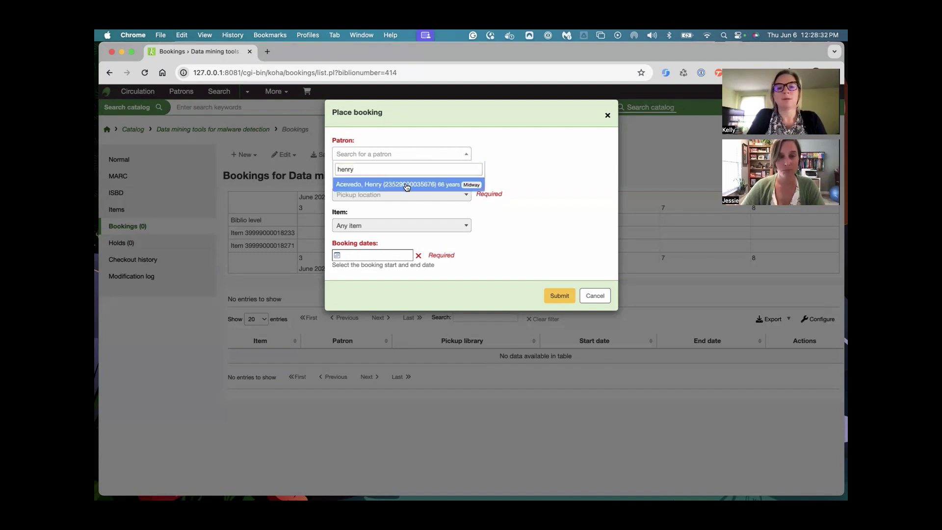
{"action": "left_click", "coordinate": [407, 186]}
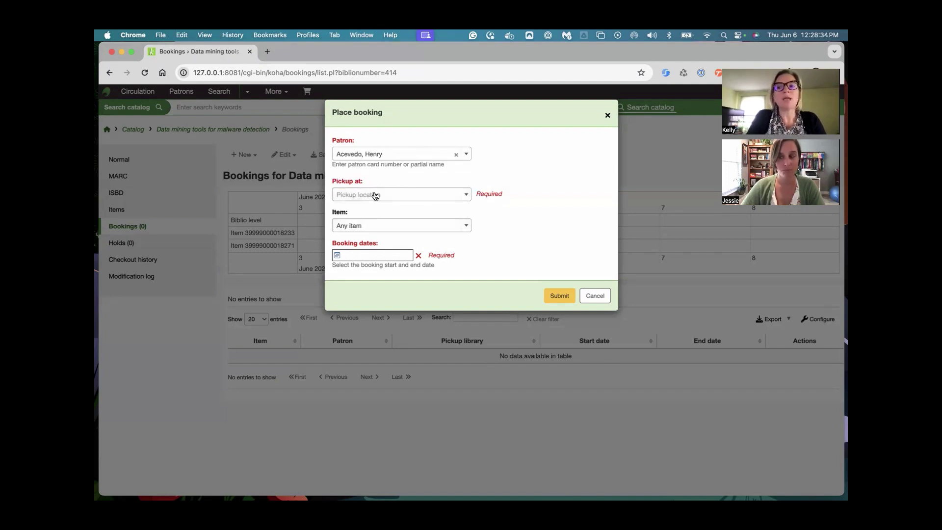
{"action": "left_click", "coordinate": [375, 196]}
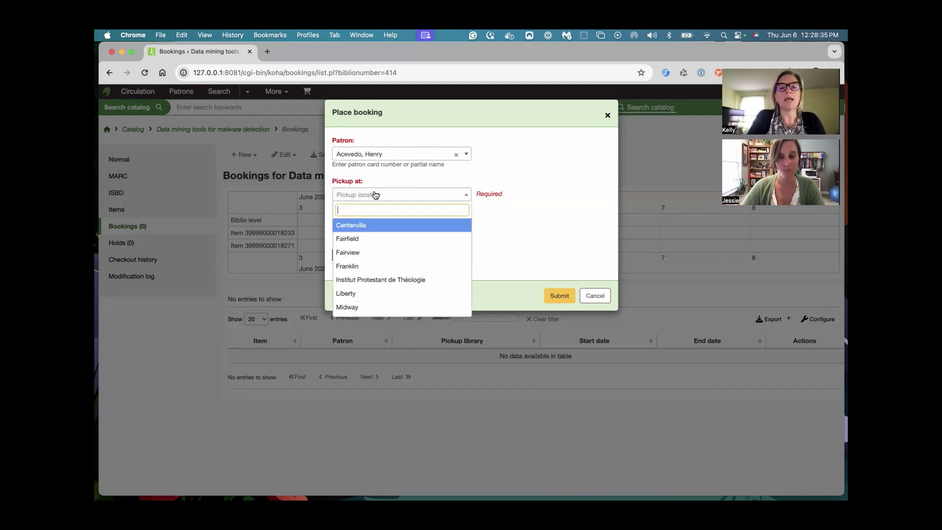
{"action": "left_click", "coordinate": [361, 238]}
{"action": "left_click", "coordinate": [370, 225]}
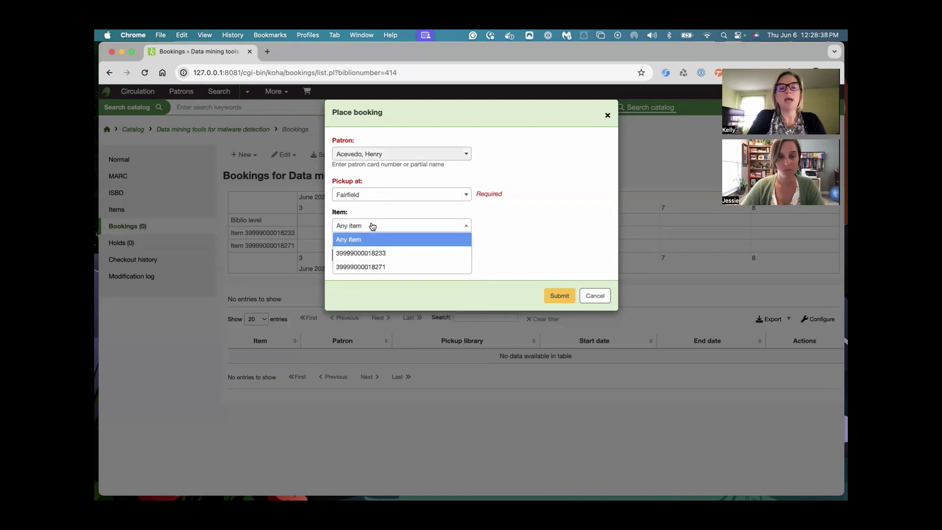
{"action": "left_click", "coordinate": [376, 253]}
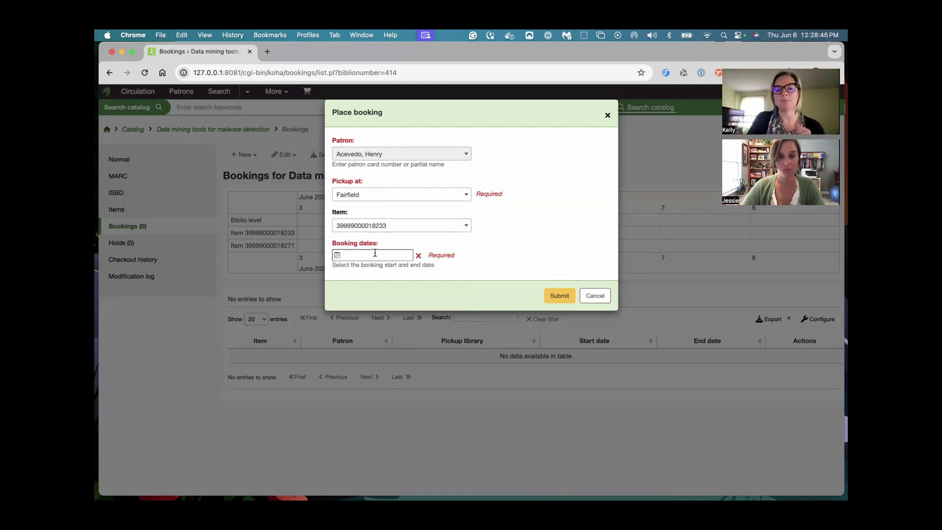
{"action": "left_click", "coordinate": [373, 254]}
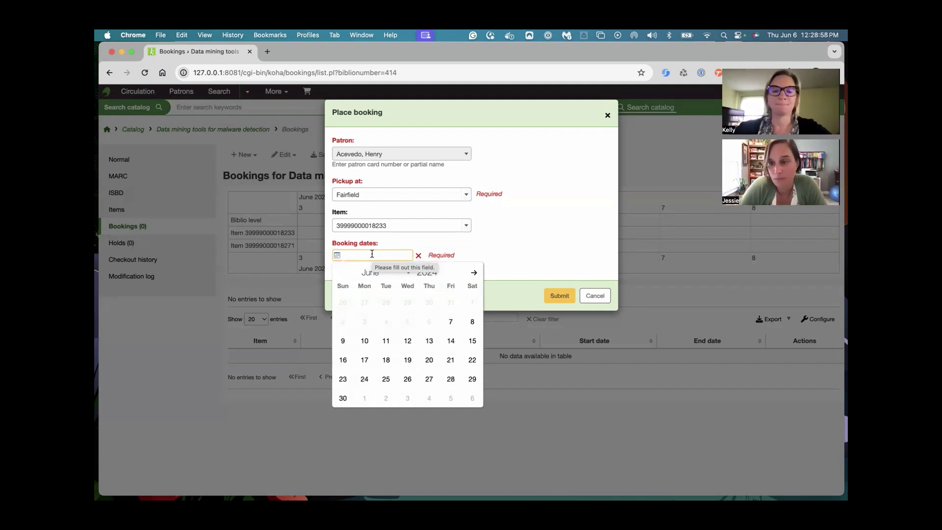
{"action": "left_click", "coordinate": [365, 344]}
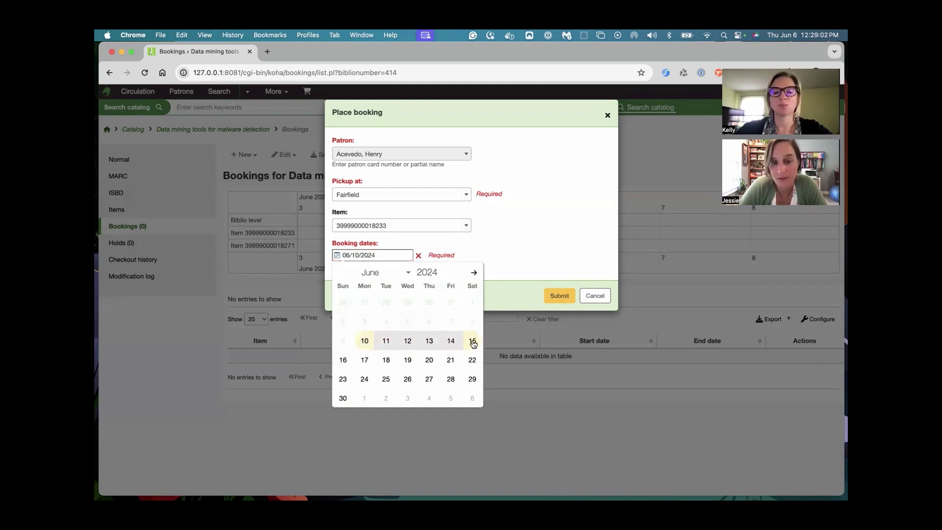
{"action": "left_click", "coordinate": [472, 361]}
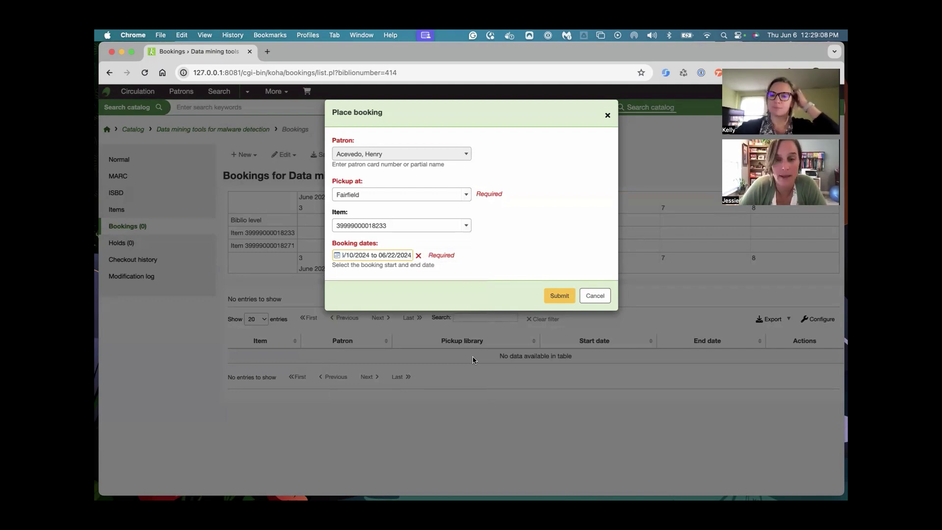
- Submit the booking and zoom out the timeline to see it
{"action": "left_click", "coordinate": [553, 296]}
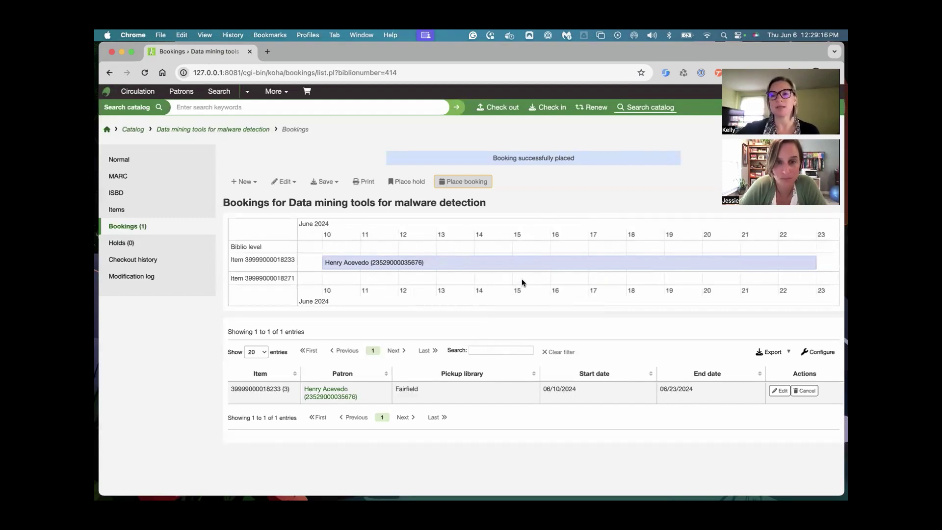
{"action": "scroll", "coordinate": [541, 270], "scroll_direction": "down", "scroll_amount": 5}
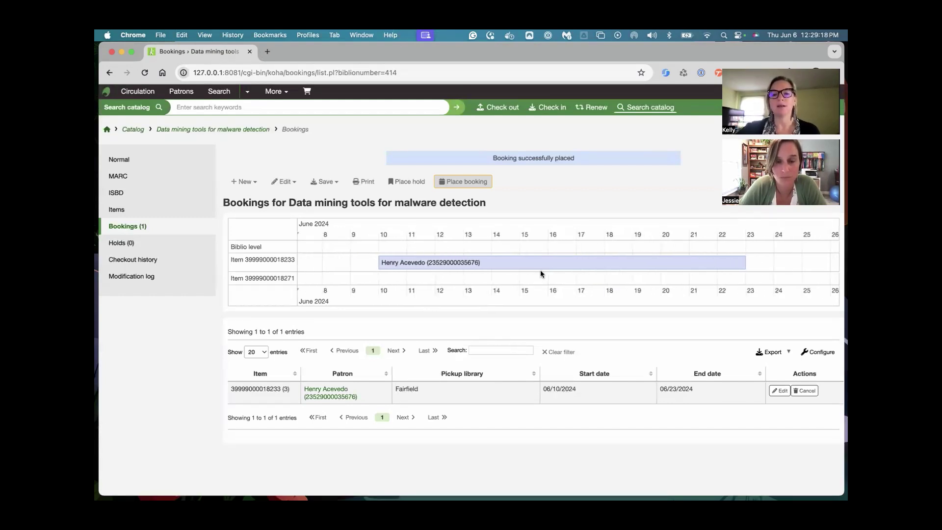
{"action": "scroll", "coordinate": [540, 270], "scroll_direction": "down", "scroll_amount": 2}
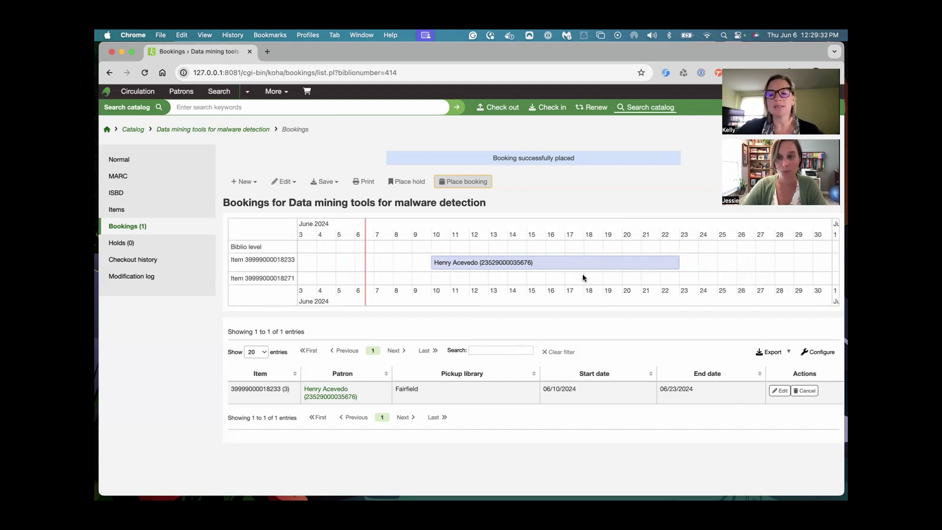
- Open the patron's account Bookings tab showing the 06/10–06/23/2024 booking and select its barcode
{"action": "left_click", "coordinate": [332, 391]}
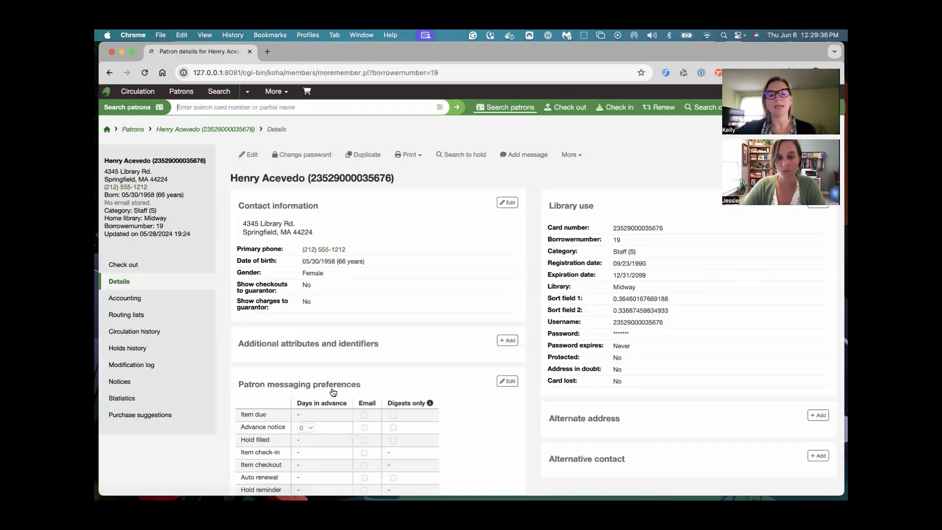
{"action": "scroll", "coordinate": [323, 353], "scroll_direction": "down", "scroll_amount": 5}
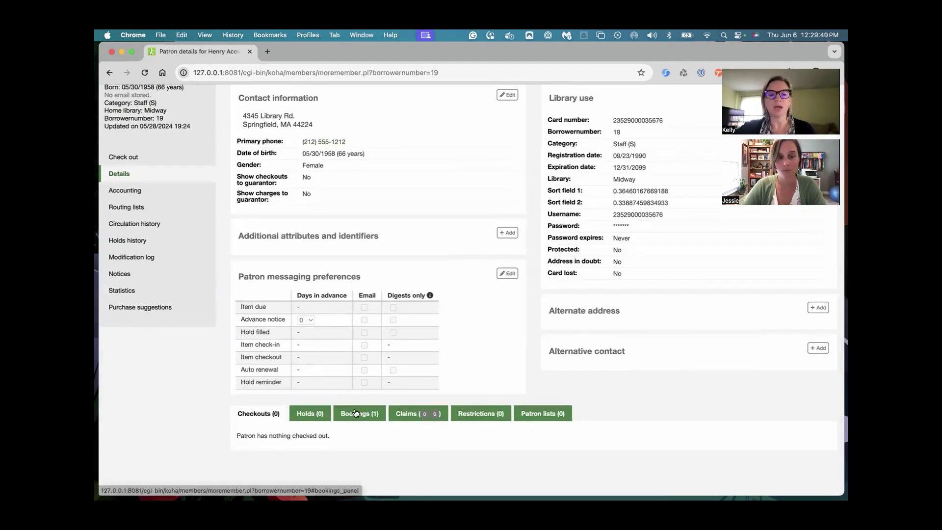
{"action": "left_click", "coordinate": [357, 413]}
{"action": "scroll", "coordinate": [357, 413], "scroll_direction": "down", "scroll_amount": 3}
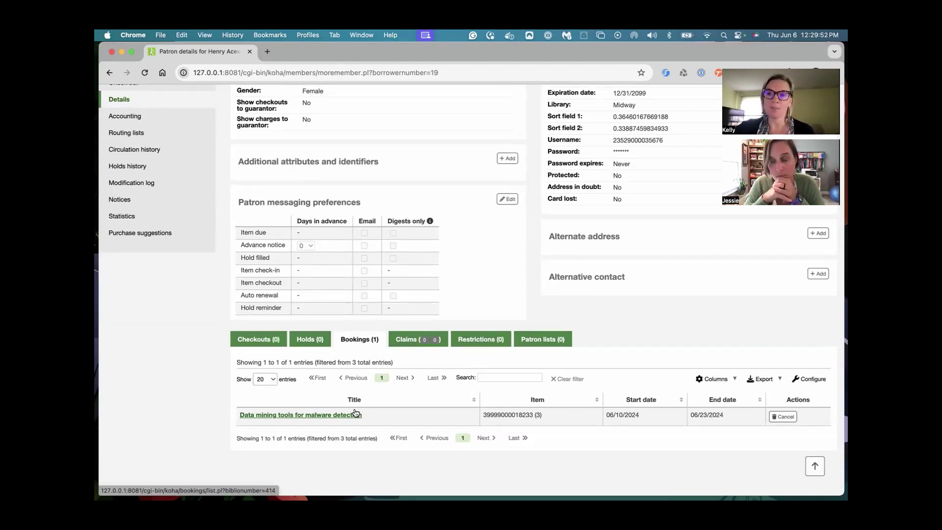
{"action": "double_click", "coordinate": [482, 415]}
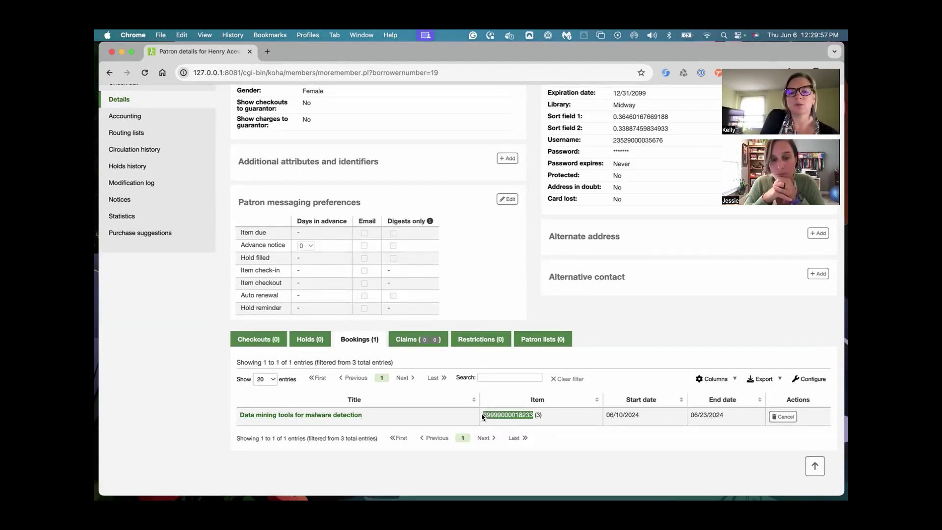
{"action": "scroll", "coordinate": [481, 413], "scroll_direction": "up", "scroll_amount": 5}
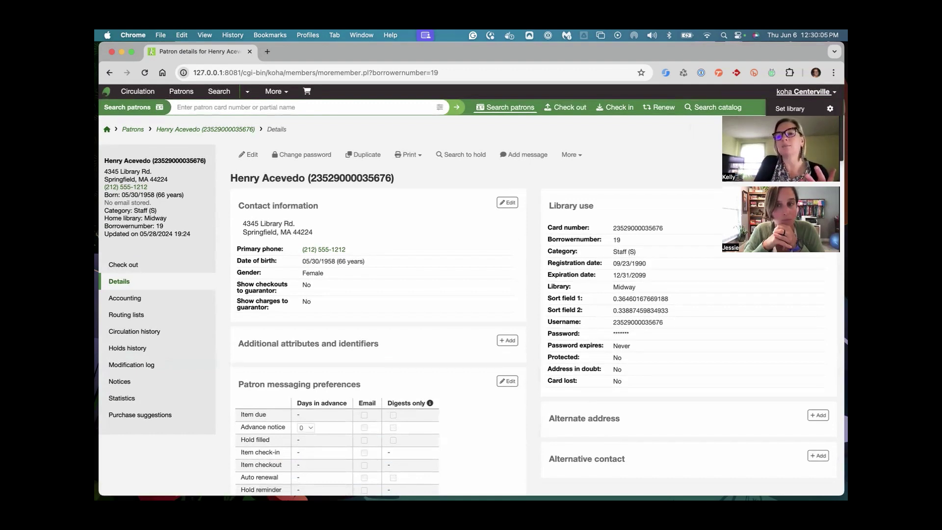
{"action": "left_click", "coordinate": [796, 125]}
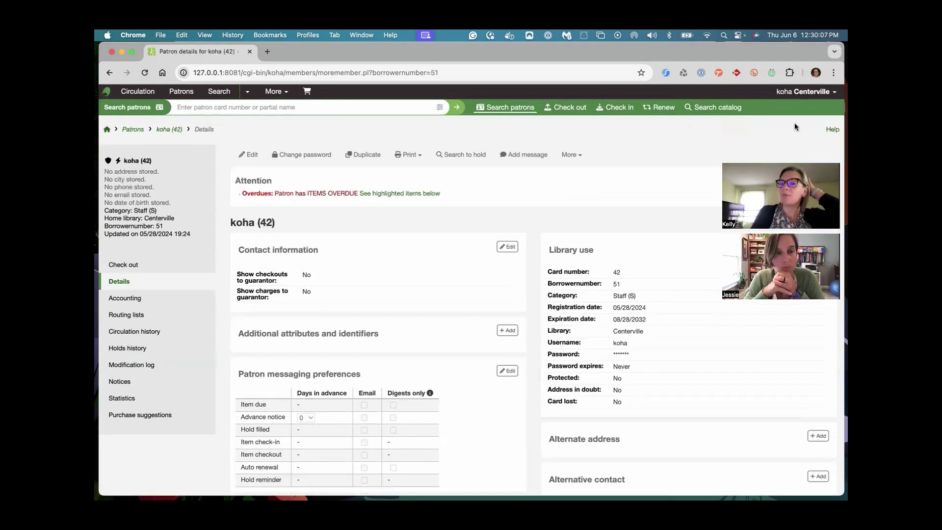
{"action": "left_click", "coordinate": [132, 272]}
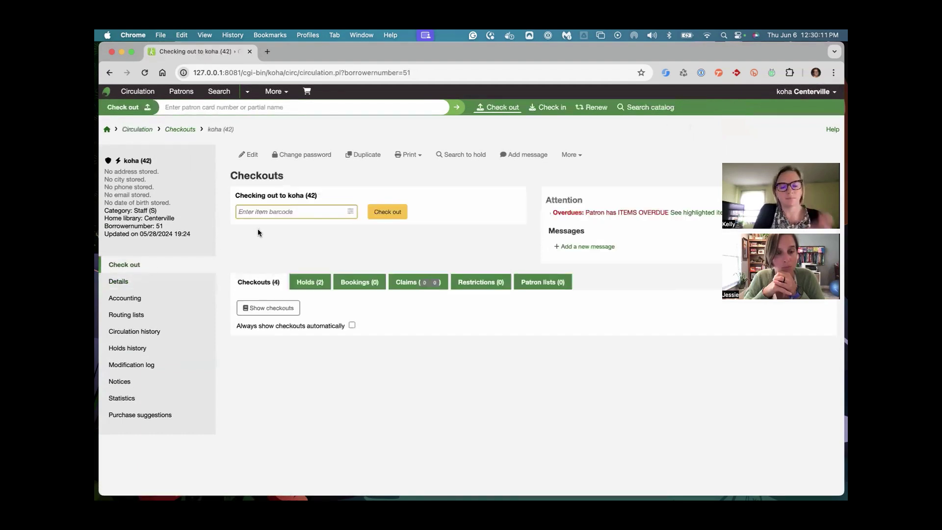
{"action": "type", "text": "39999000018233"}
{"action": "key", "text": "Return"}
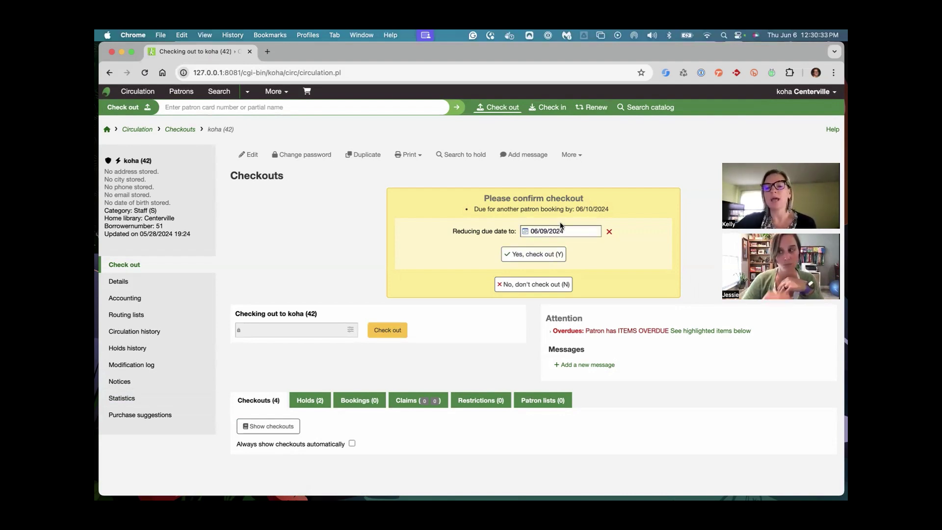
{"action": "left_click", "coordinate": [543, 255]}
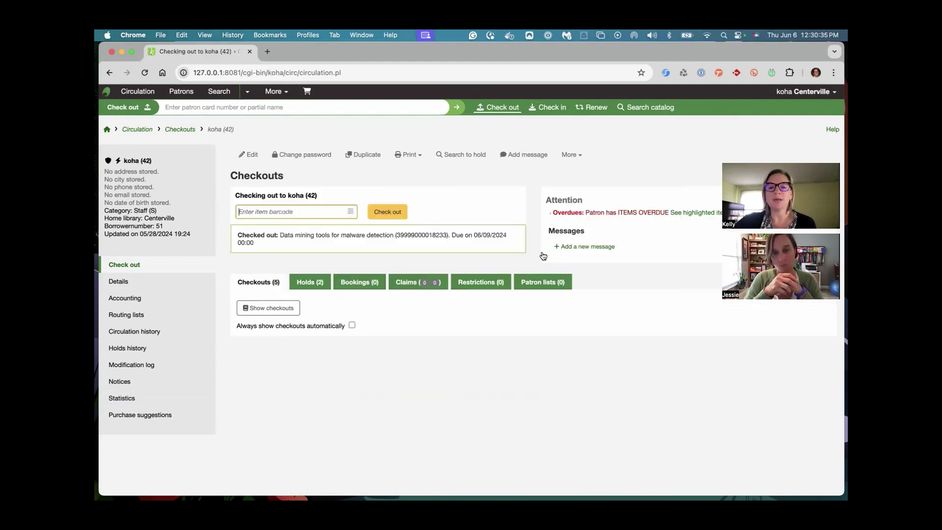
{"action": "left_click", "coordinate": [270, 310]}
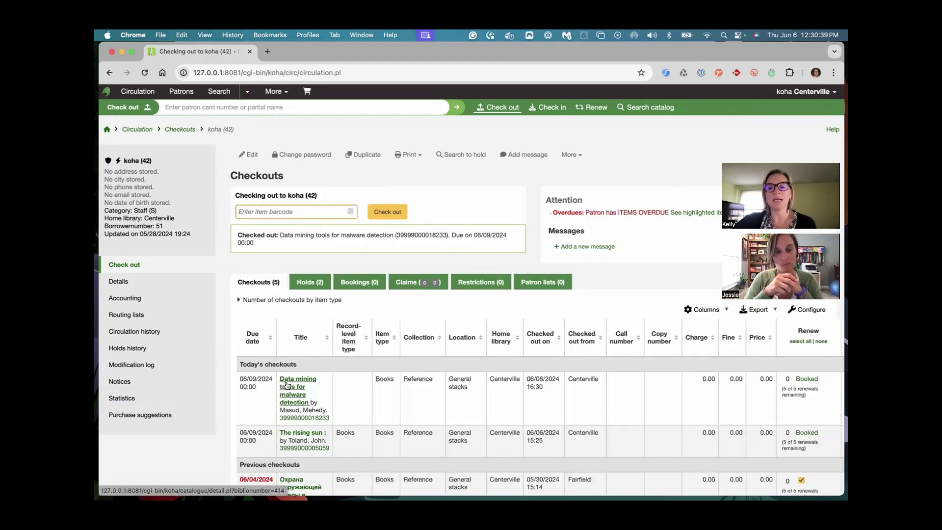
{"action": "scroll", "coordinate": [434, 373], "scroll_direction": "right", "scroll_amount": 2}
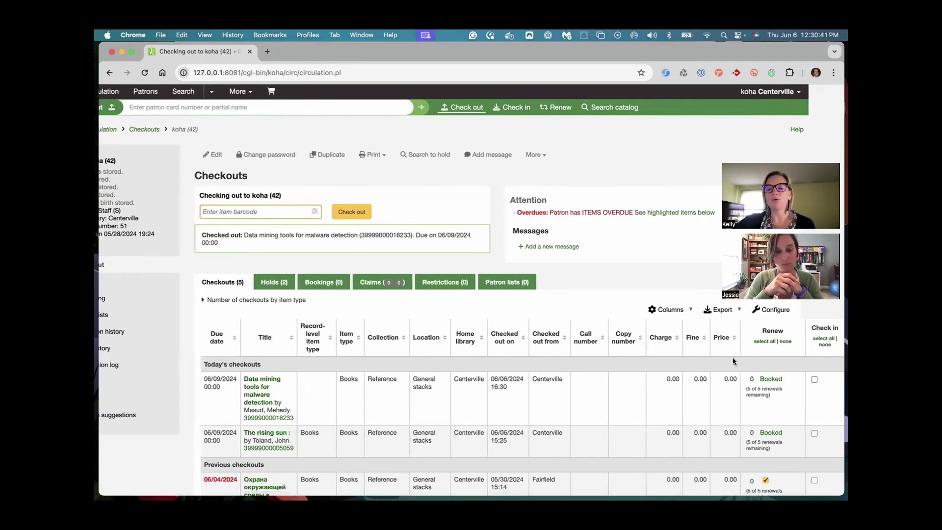
- Follow the Booked link to the record's Bookings page listing the 06/10–06/23/2024 booking
{"action": "left_click", "coordinate": [769, 384]}
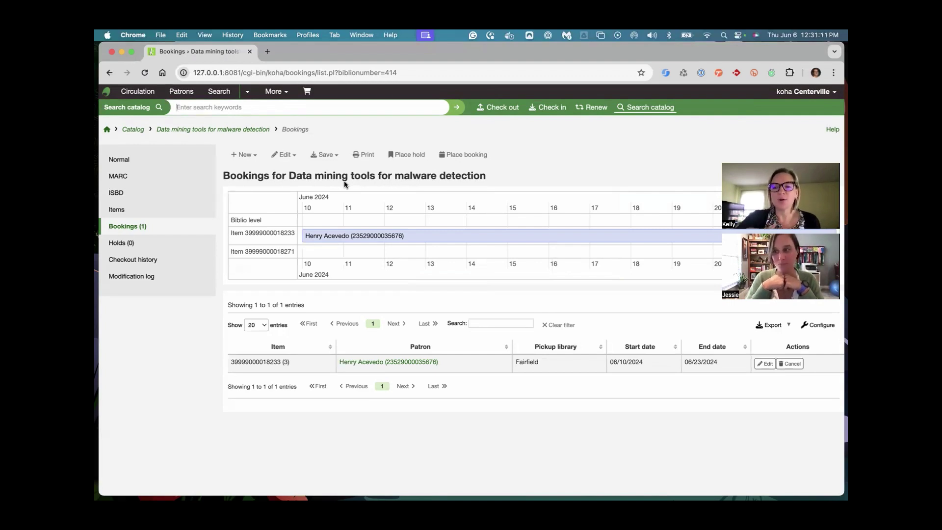
- Go to Reports, open saved reports and run the Bookings report
{"action": "left_click", "coordinate": [276, 94]}
{"action": "left_click", "coordinate": [253, 194]}
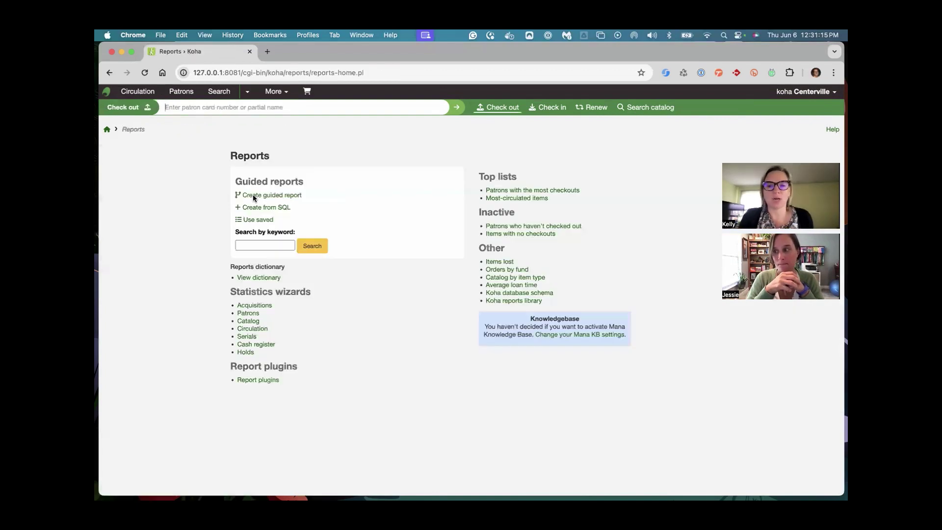
{"action": "left_click", "coordinate": [259, 222]}
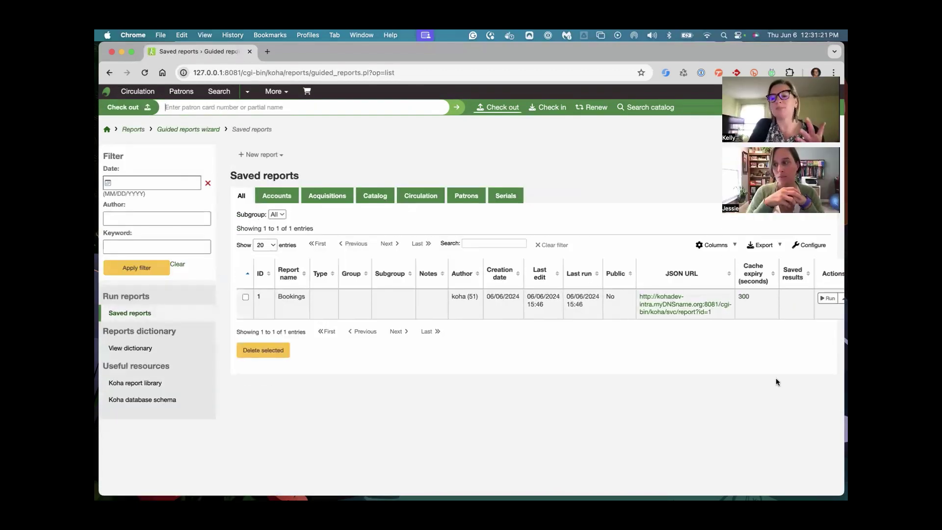
{"action": "left_click", "coordinate": [828, 298]}
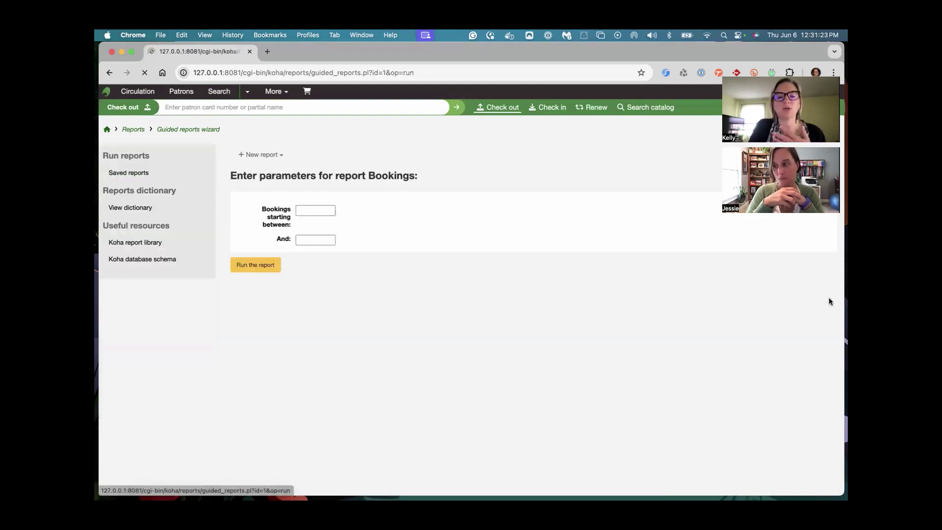
- Run the report for start dates 06/06/2024 to 06/30/2024
{"action": "left_click", "coordinate": [322, 210]}
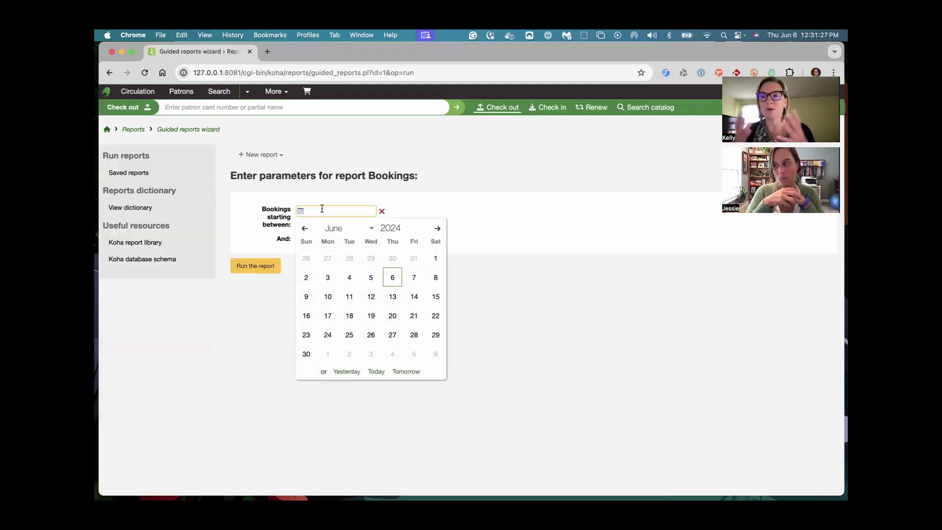
{"action": "left_click", "coordinate": [392, 277]}
{"action": "left_click", "coordinate": [328, 240]}
{"action": "left_click", "coordinate": [305, 381]}
{"action": "left_click", "coordinate": [256, 266]}
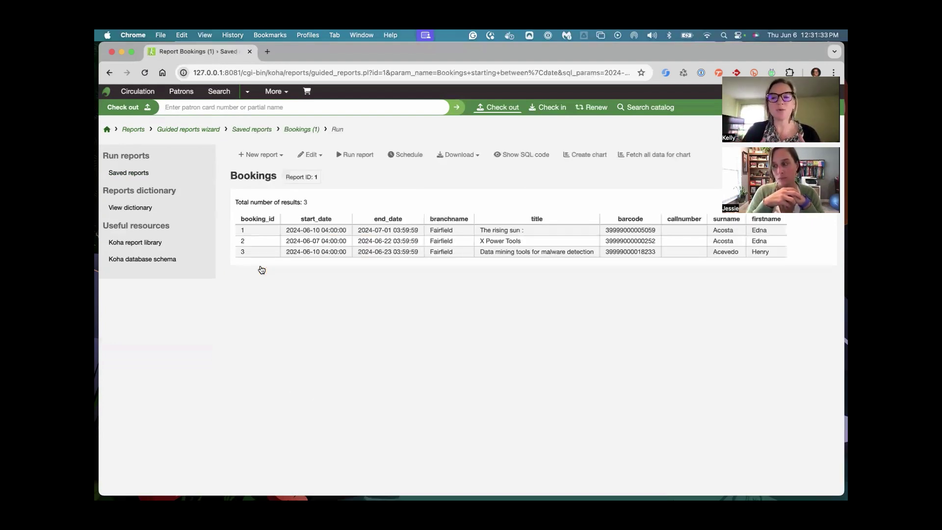